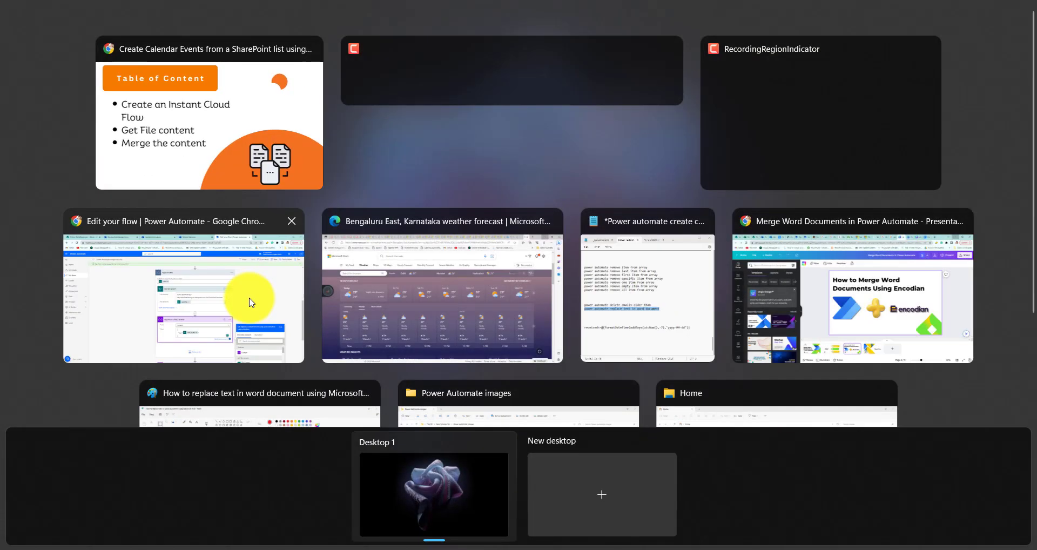
Review the Merge file, readworddoc and SuccessfullyMerged documents before reopening the flow editor.
click(248, 294)
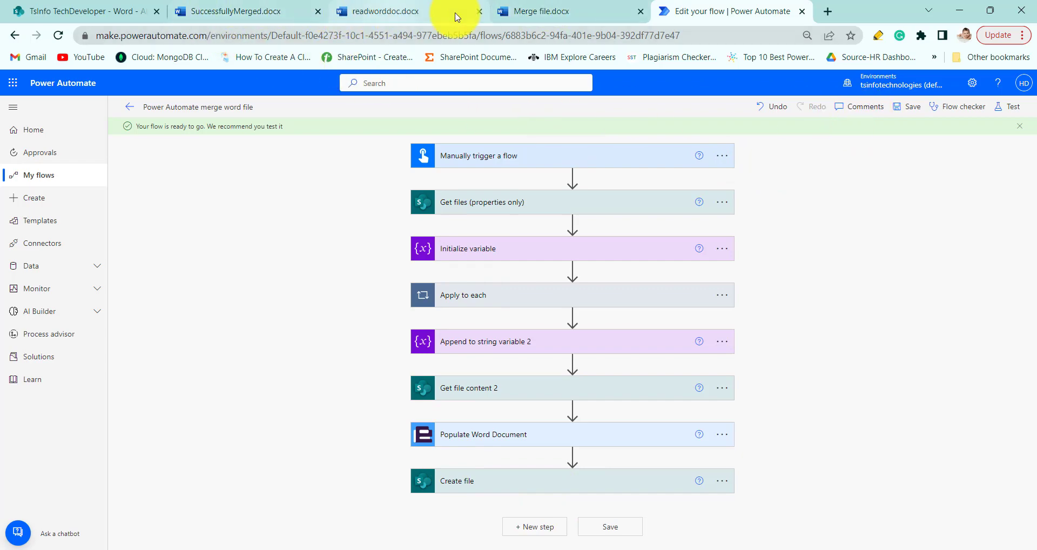
click(535, 11)
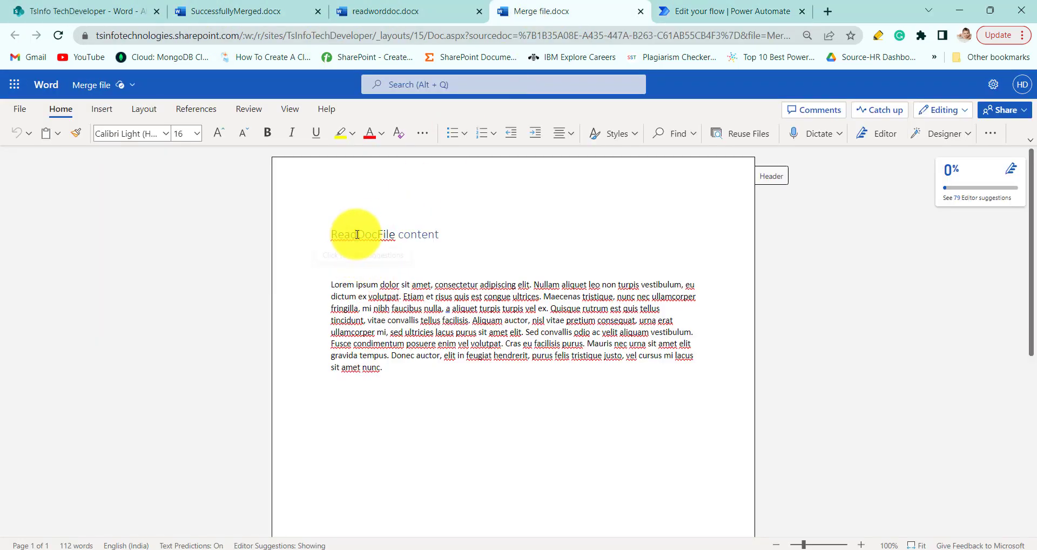
click(437, 11)
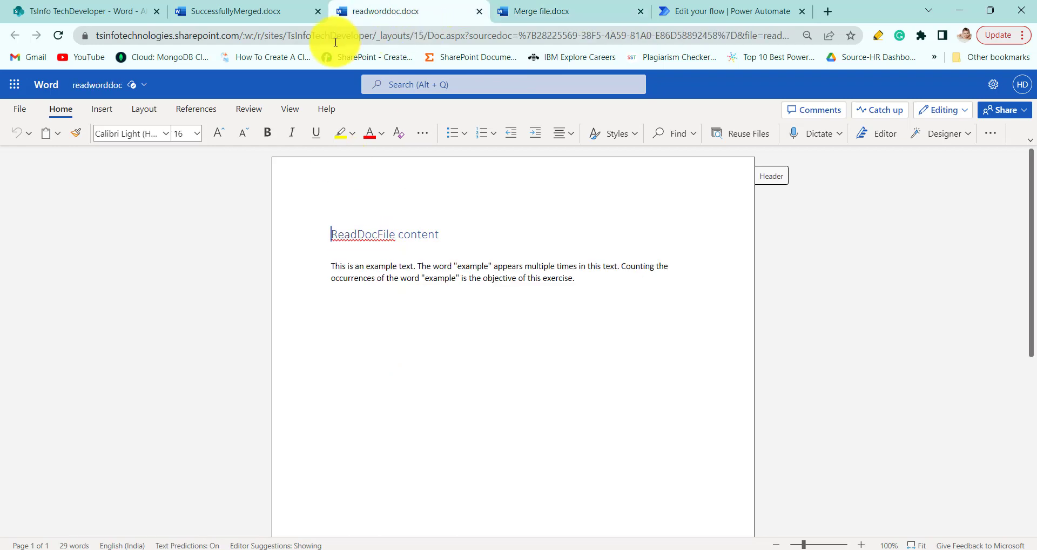
click(203, 10)
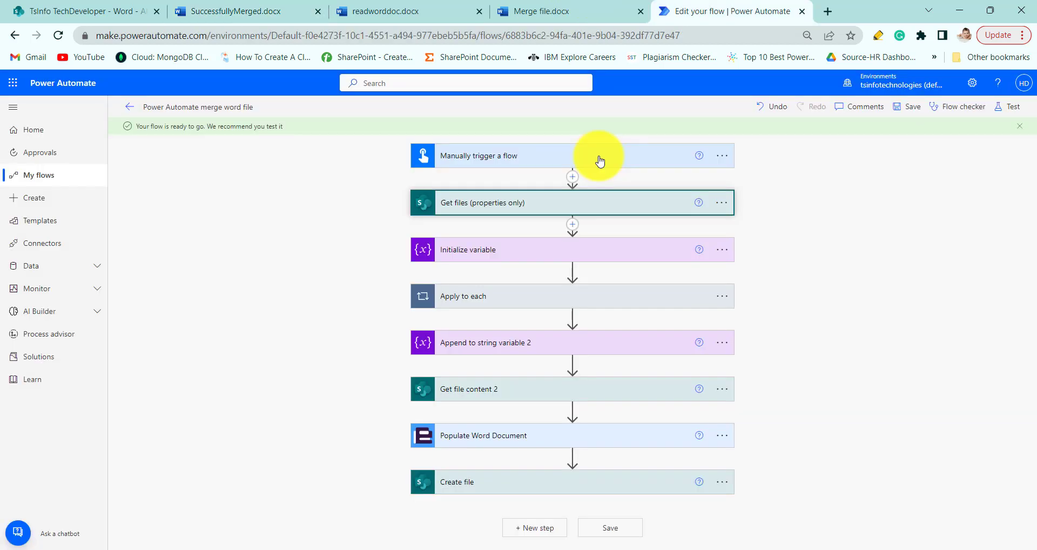
Inspect the trigger, the Get files step reading NeedToMerge, and the Content string variable's starting value.
click(600, 159)
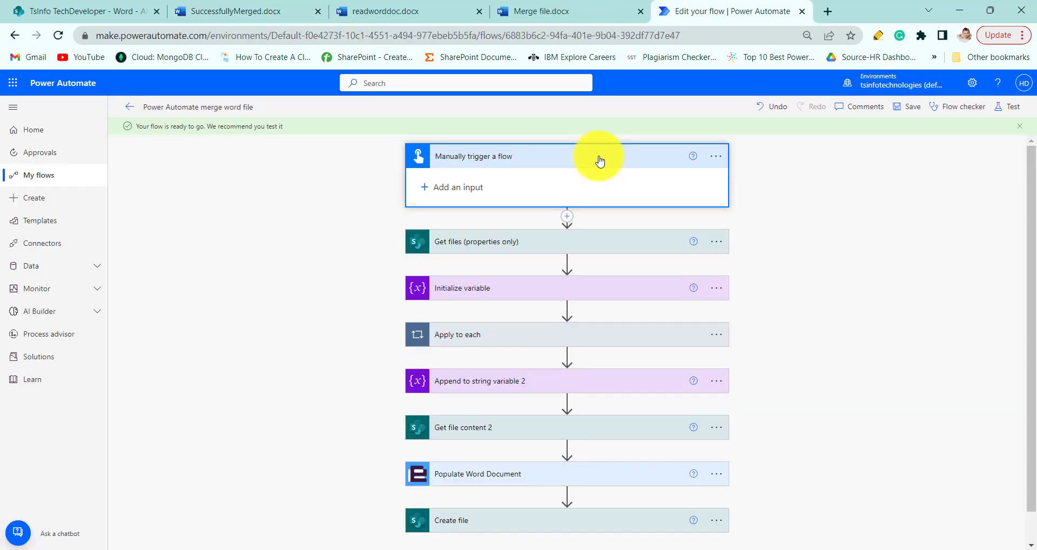
click(572, 158)
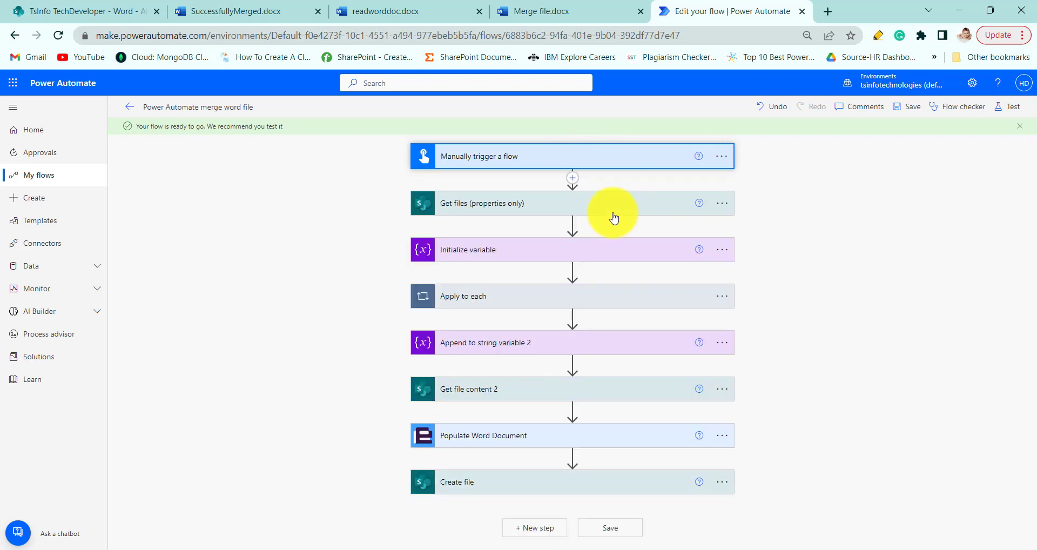
click(607, 202)
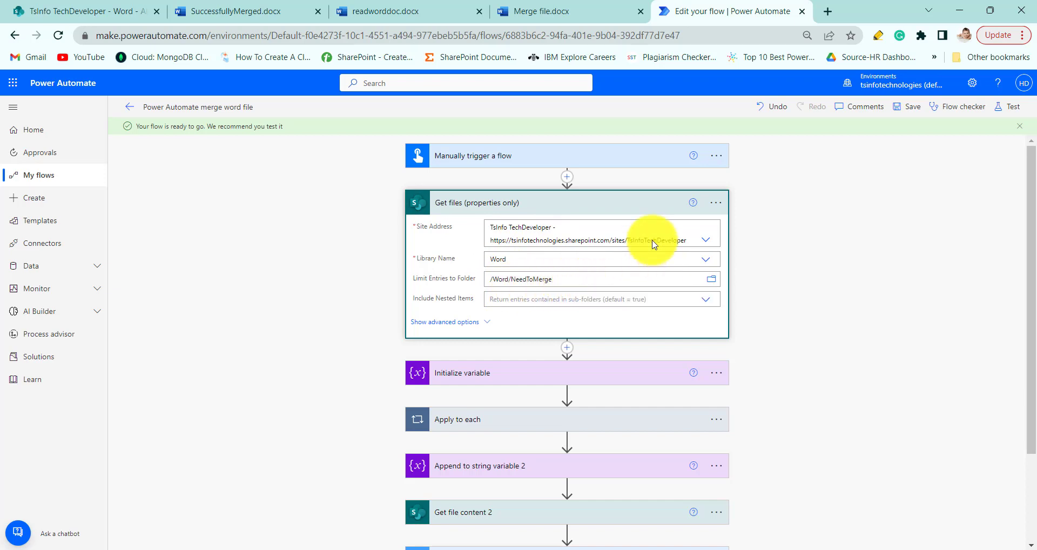
click(534, 377)
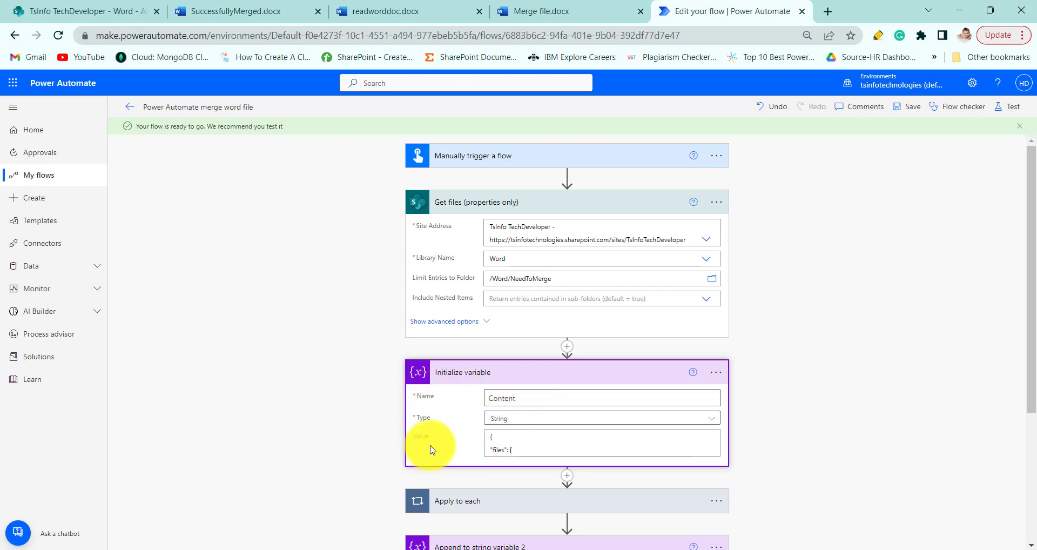
click(514, 451)
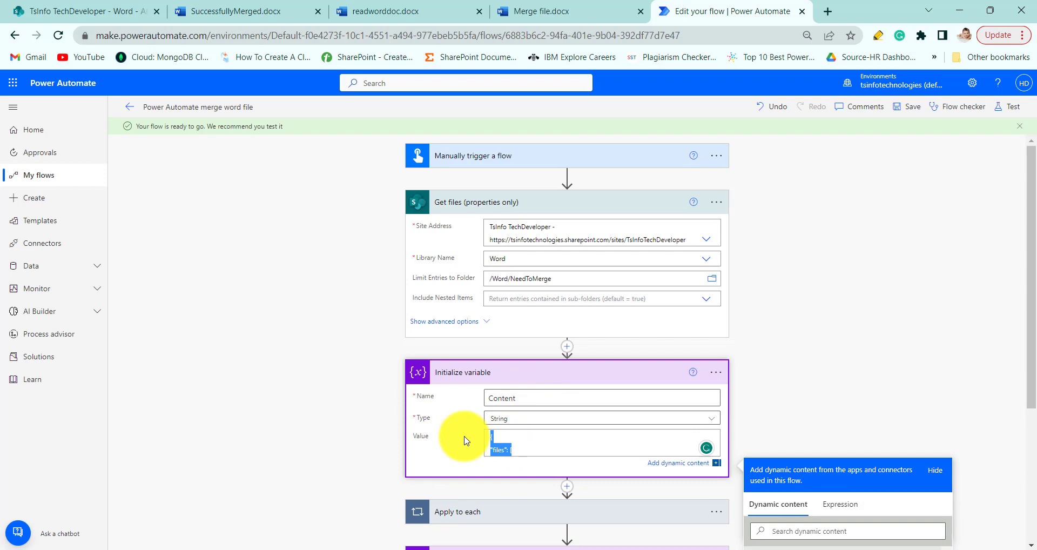
scroll(487, 438, down, 4)
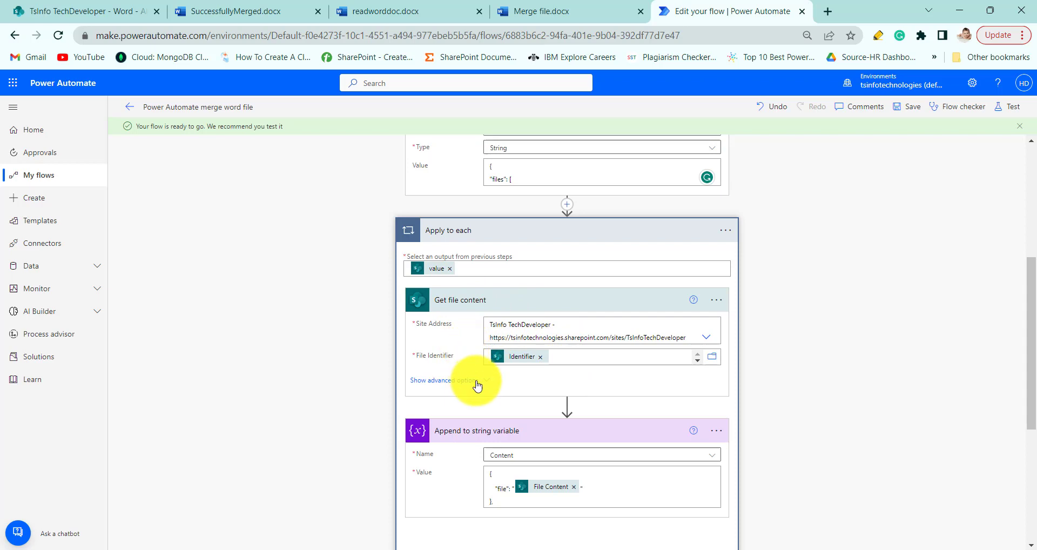
Glance at the Merge file and readworddoc documents, then return to the flow's Apply to each loop.
click(534, 11)
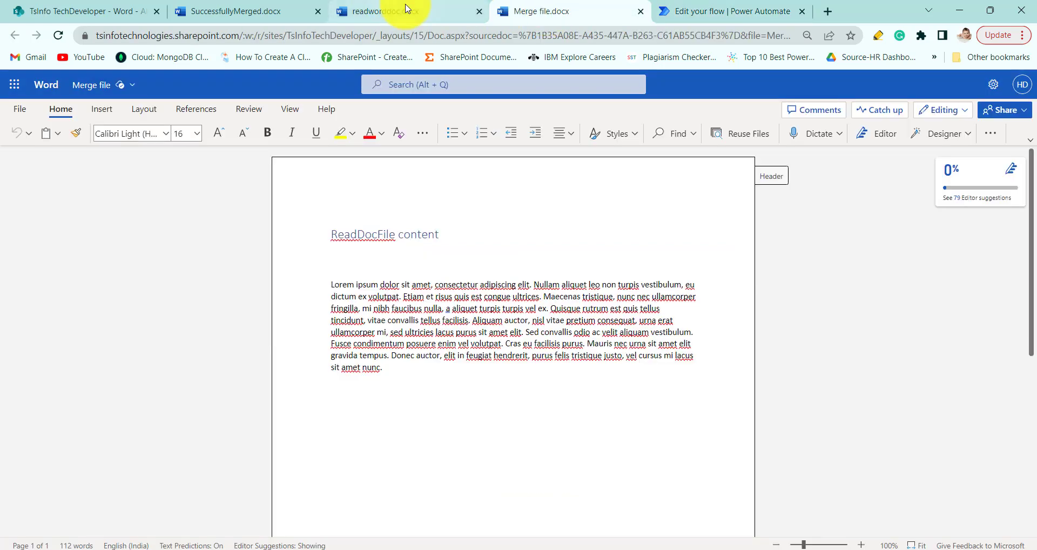
click(466, 11)
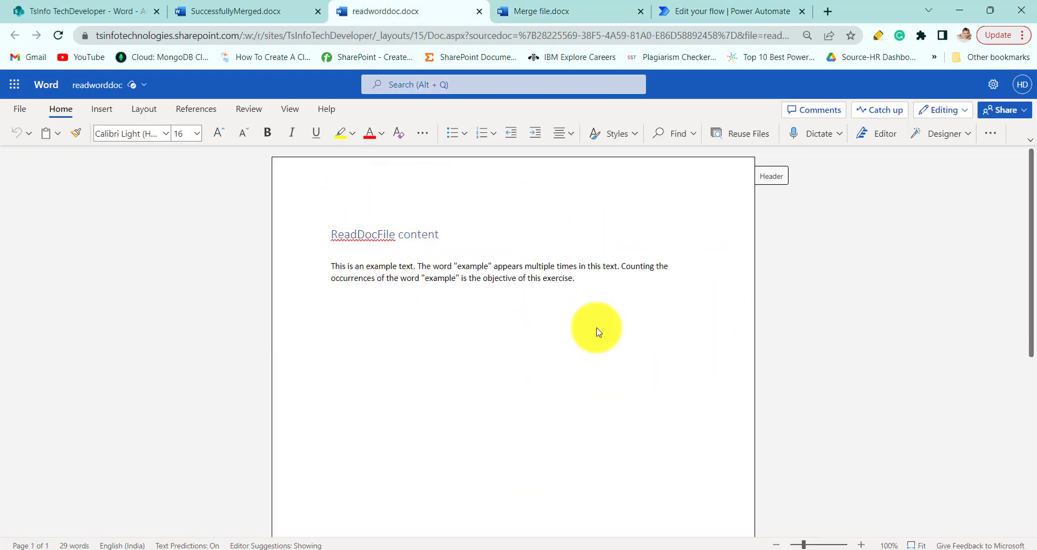
click(753, 10)
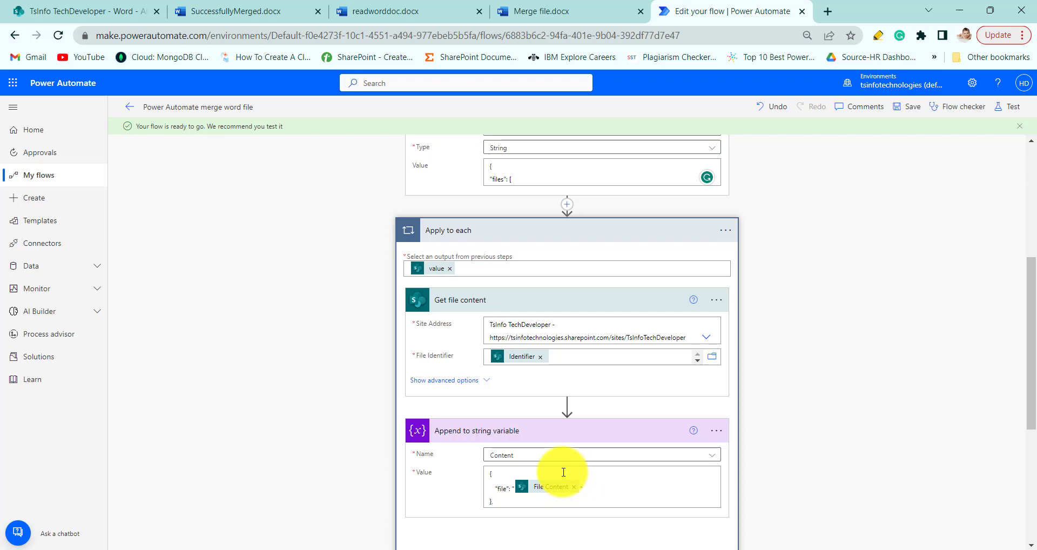
scroll(570, 471, down, 3)
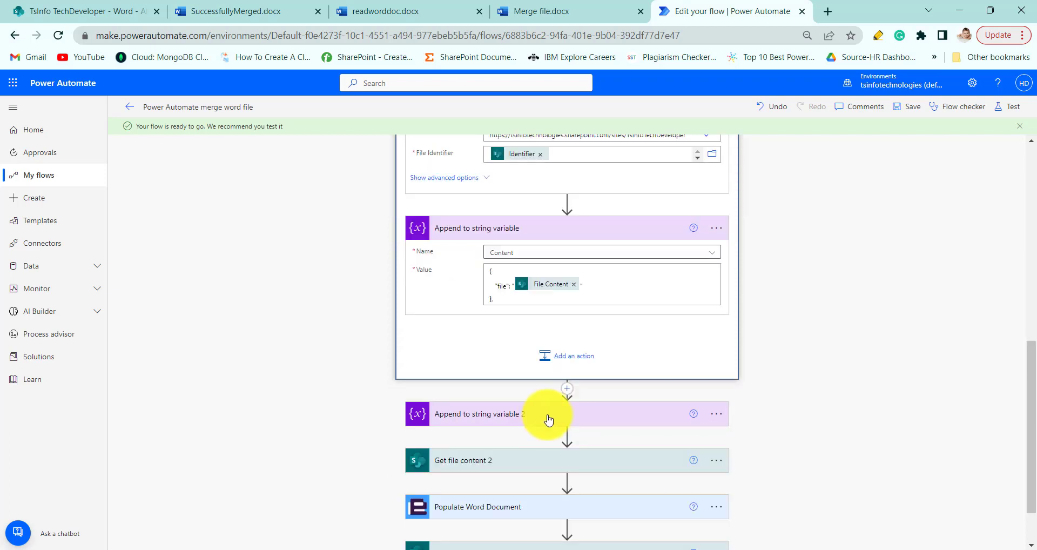
Inspect Append to string variable 2's closing value for Content and the Get file content 2 step.
click(549, 419)
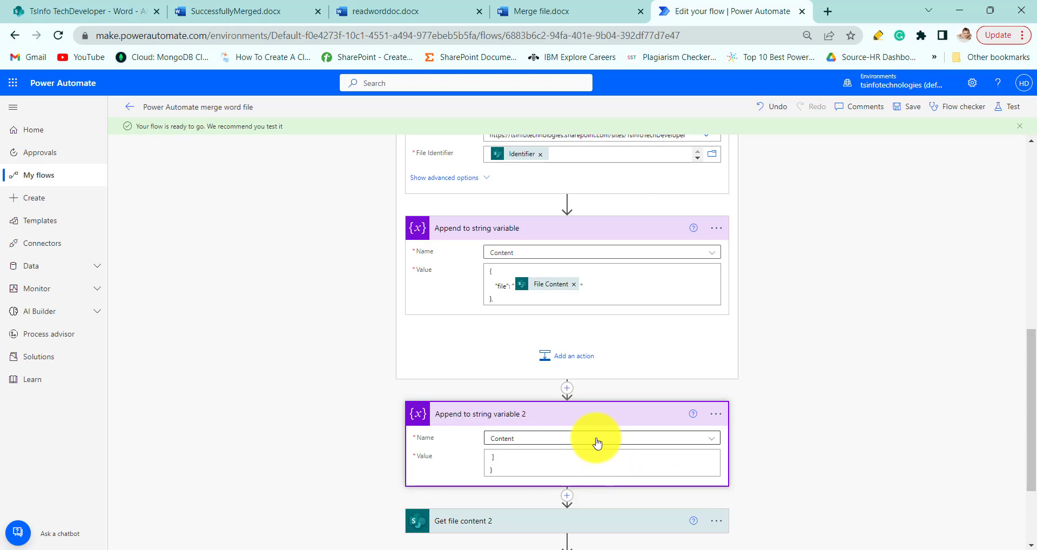
click(492, 464)
scroll(568, 365, down, 3)
click(567, 332)
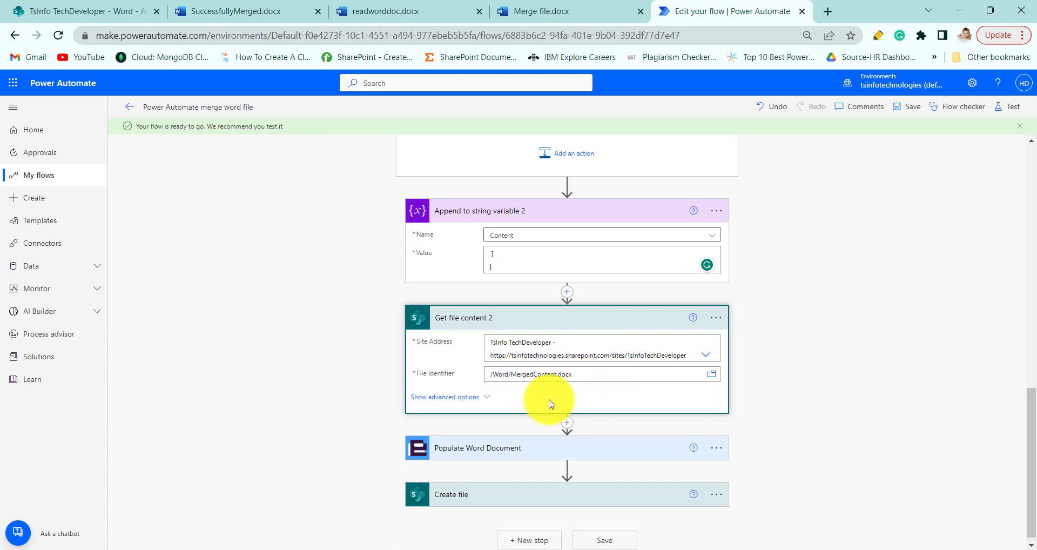
Browse the SharePoint Word library for the MergedContent.docx template and inspect Populate Word Document.
click(711, 374)
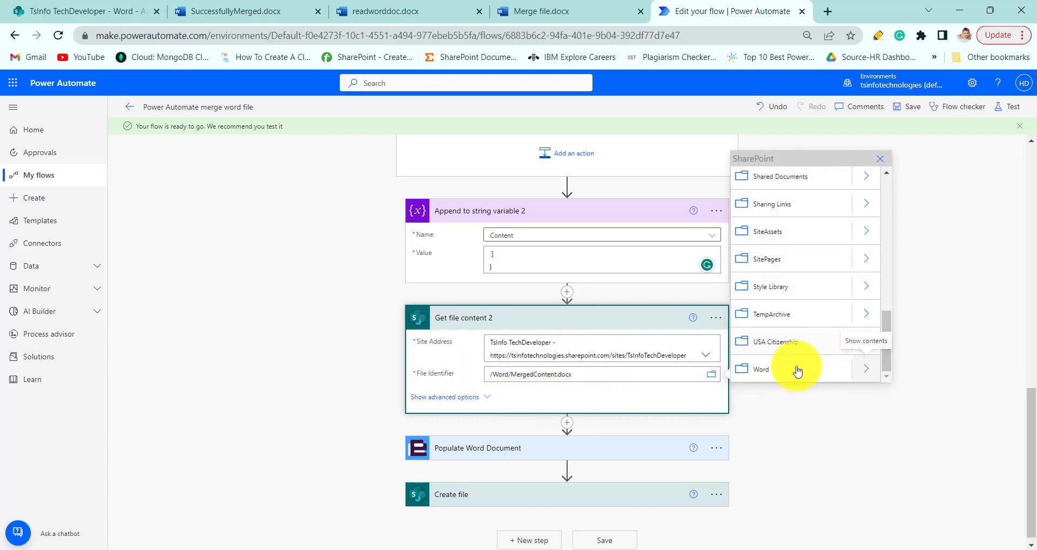
click(867, 370)
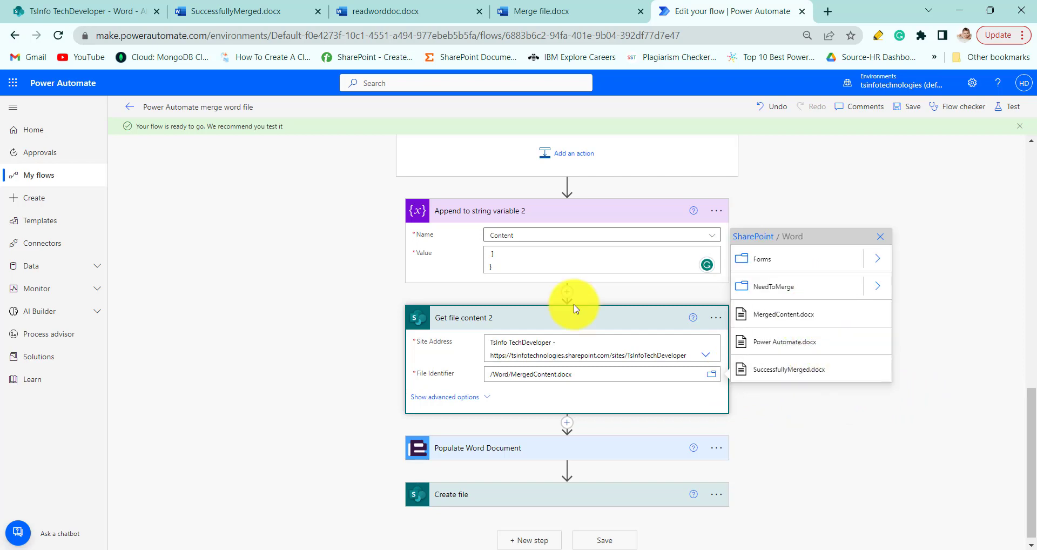
click(591, 448)
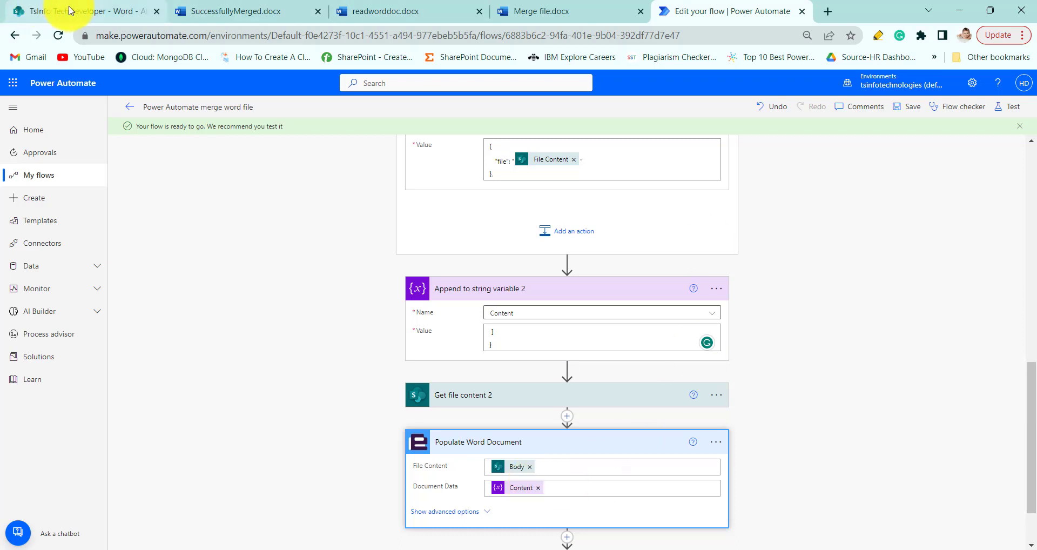
Examine the MergedContent template's foreach merge line and return to the SharePoint Word library.
click(69, 11)
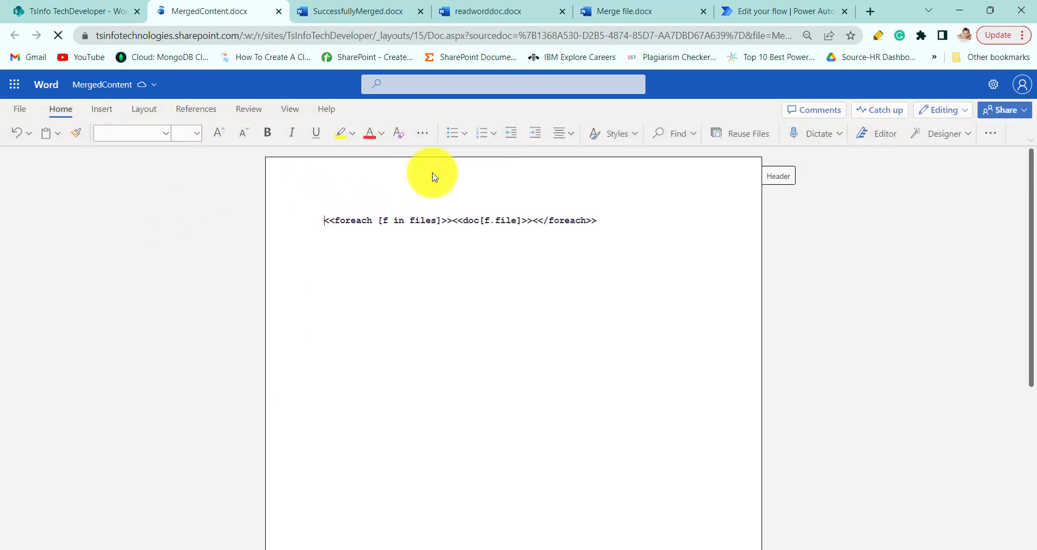
drag(621, 220, 324, 225)
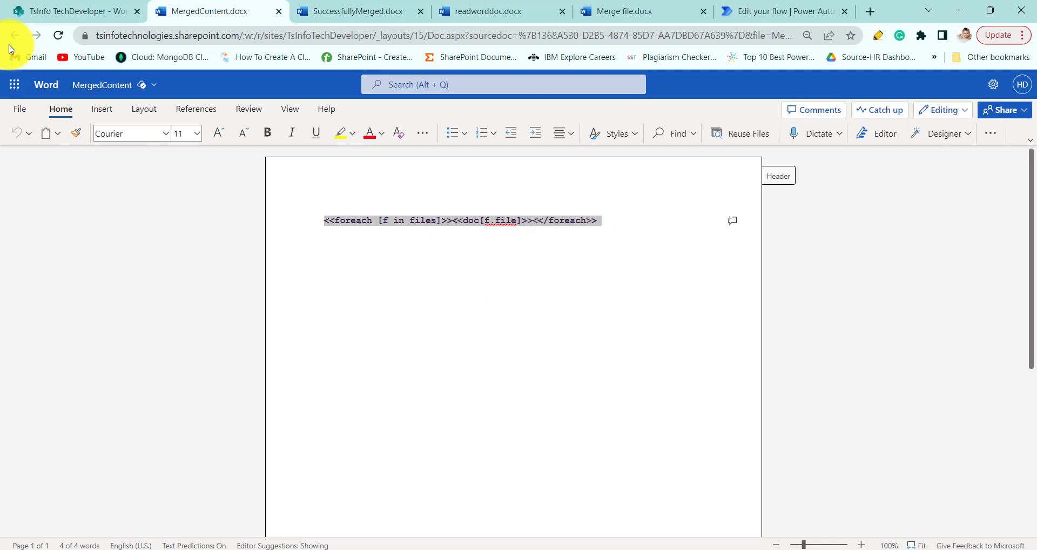
click(65, 11)
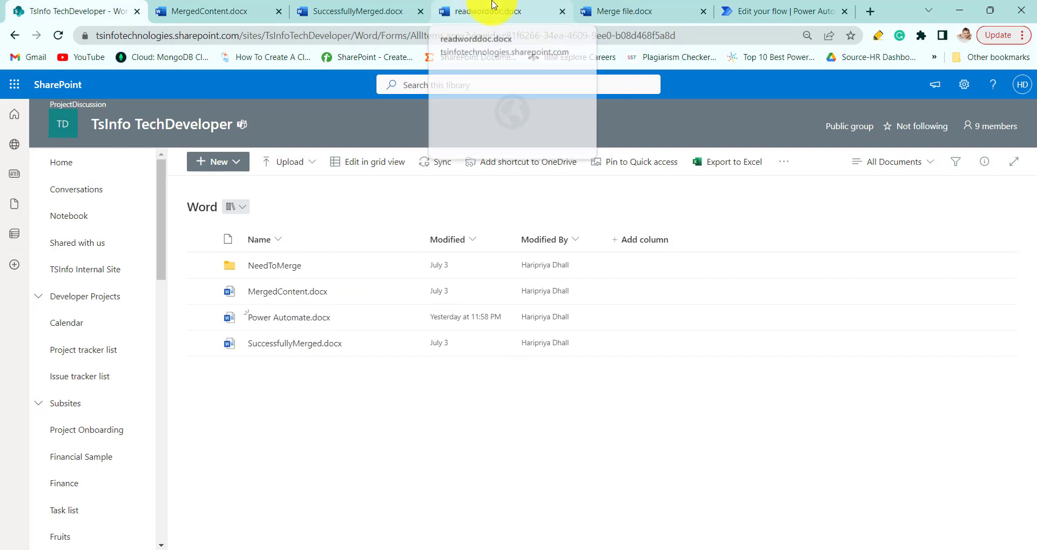
Compare the Get file content 2 step against the MergedContent.docx template.
click(778, 11)
click(502, 395)
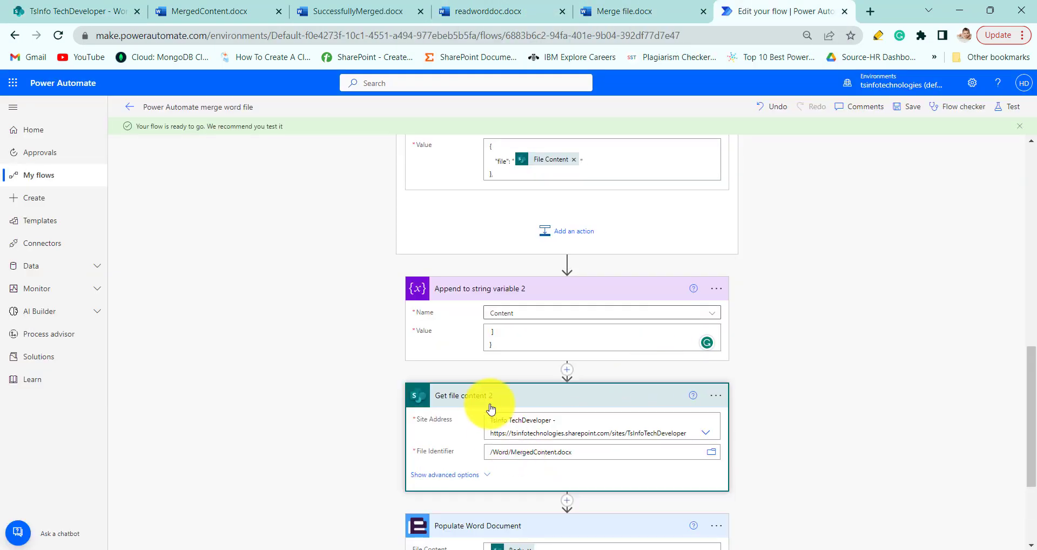
scroll(514, 439, up, 2)
scroll(513, 439, up, 2)
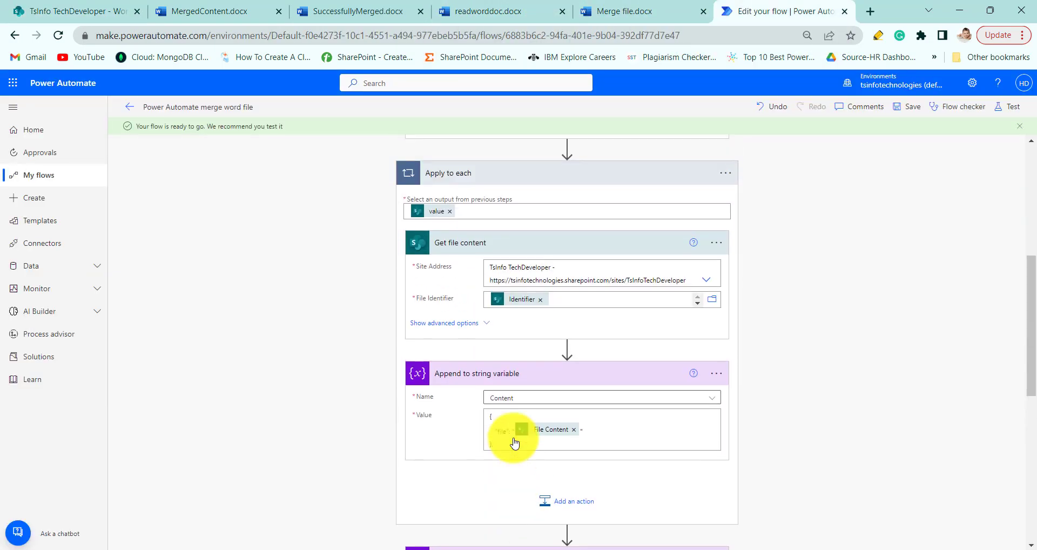
scroll(514, 442, down, 5)
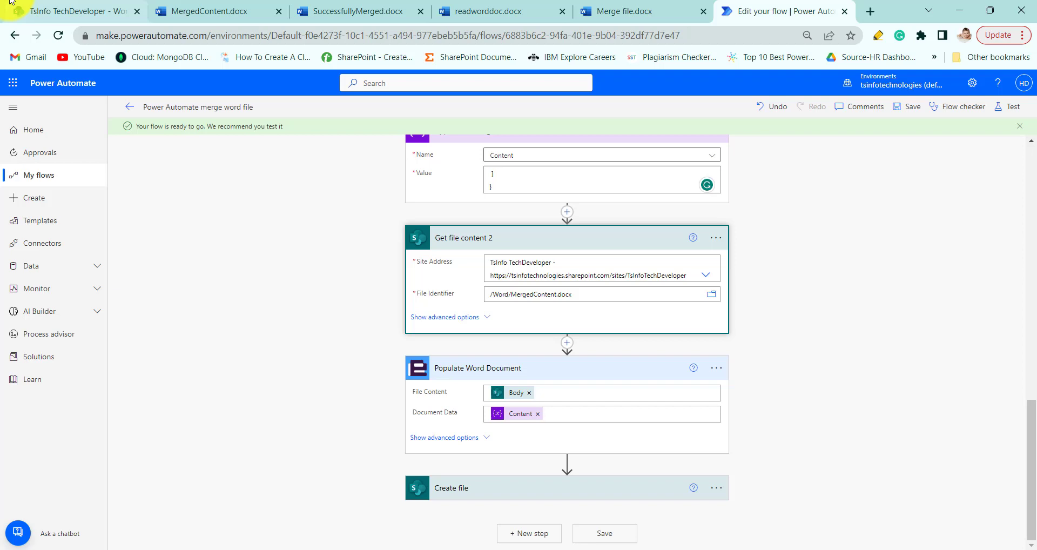
click(194, 10)
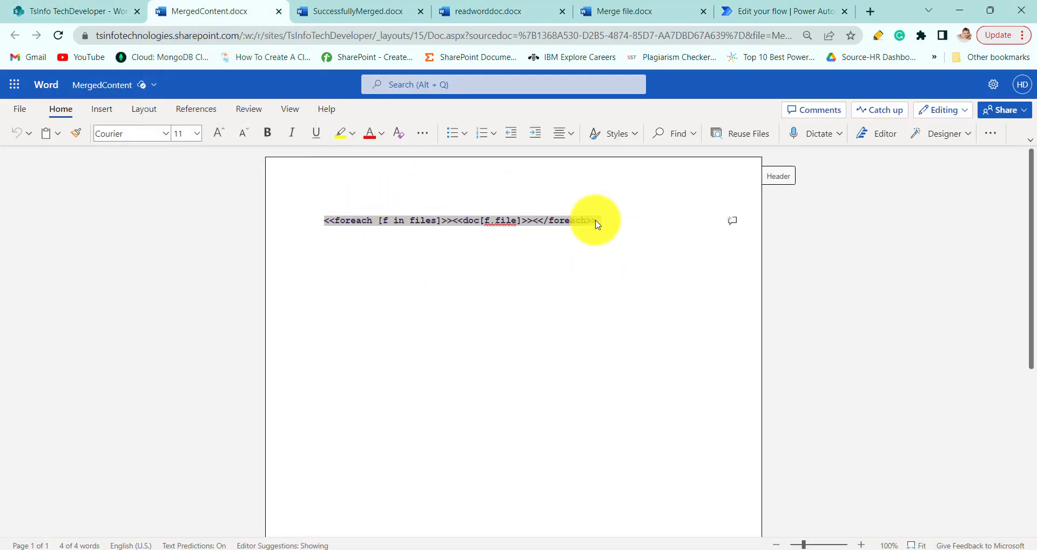
click(778, 11)
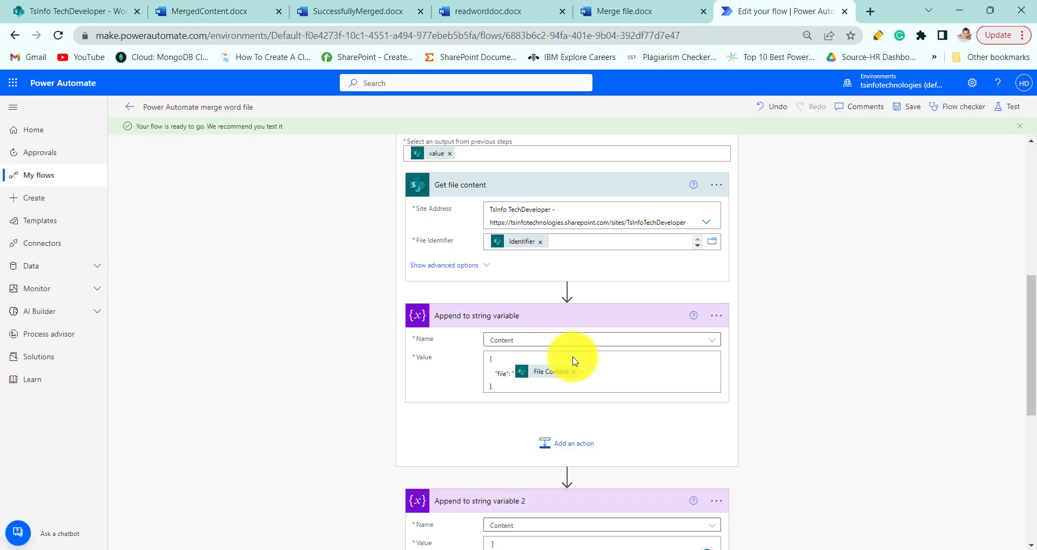
scroll(568, 358, up, 2)
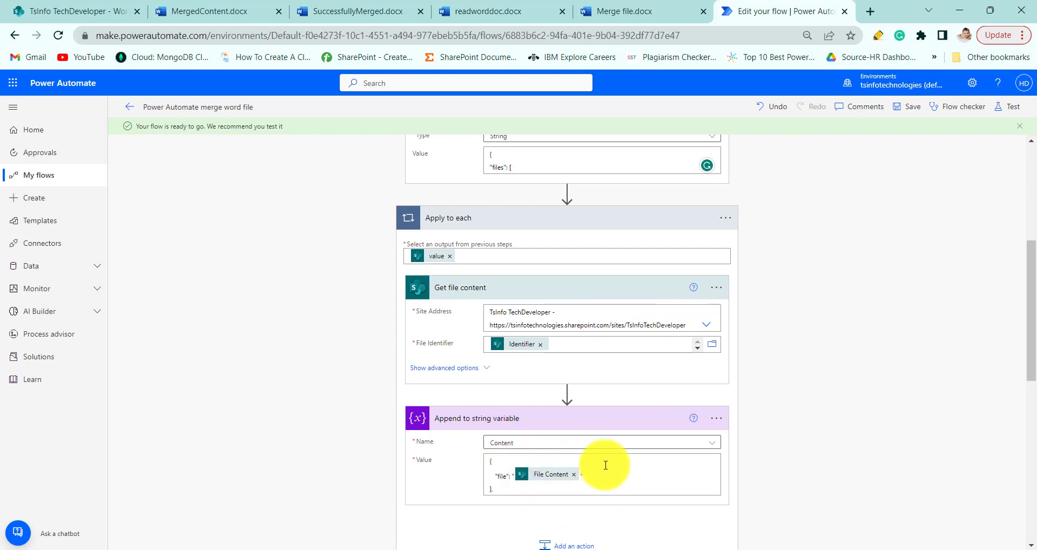
scroll(600, 471, down, 5)
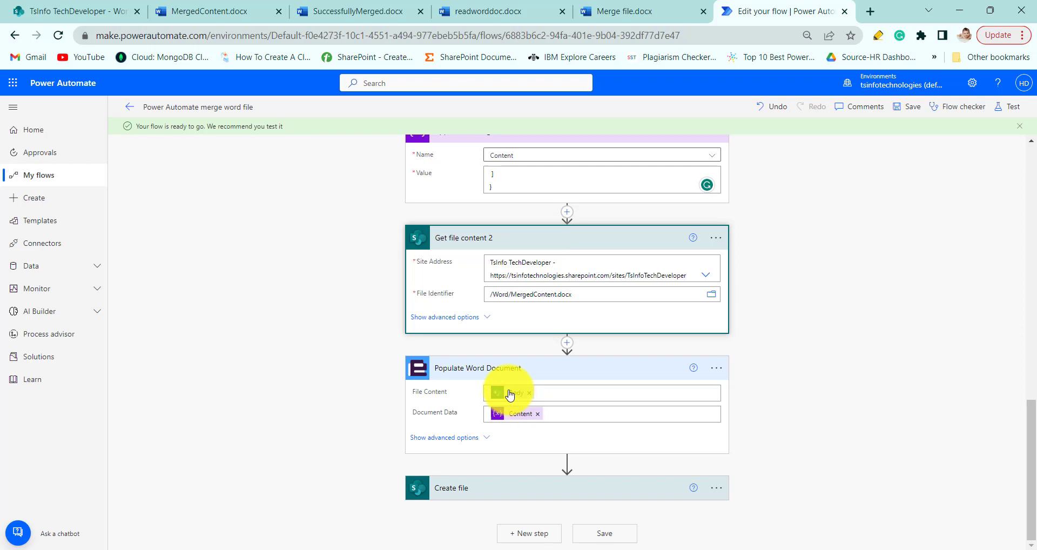
Switch Populate Word Document's file input from Body to File Content and review the Create file step.
click(607, 398)
scroll(608, 406, up, 2)
scroll(633, 363, down, 1)
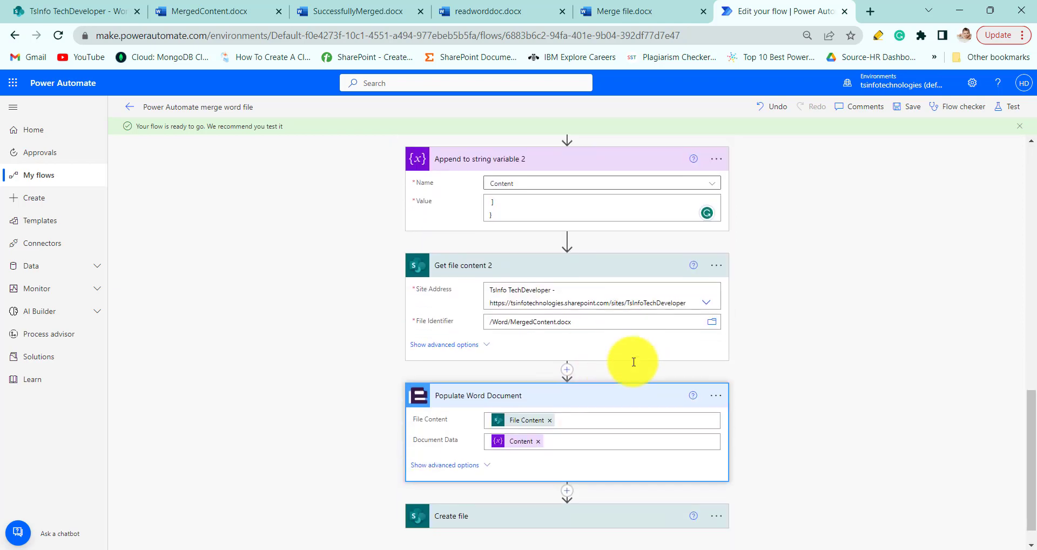
scroll(634, 362, down, 1)
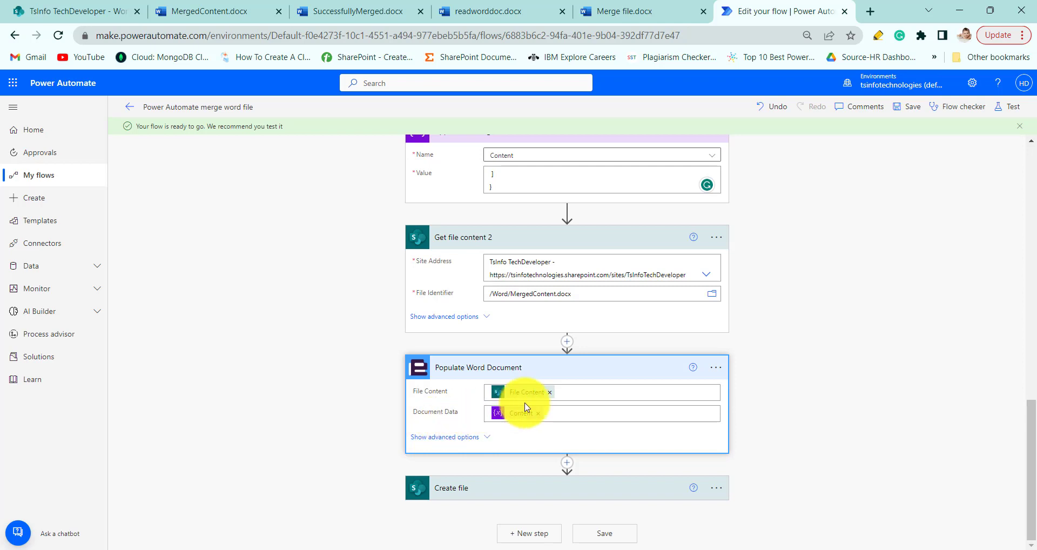
scroll(606, 330, up, 1)
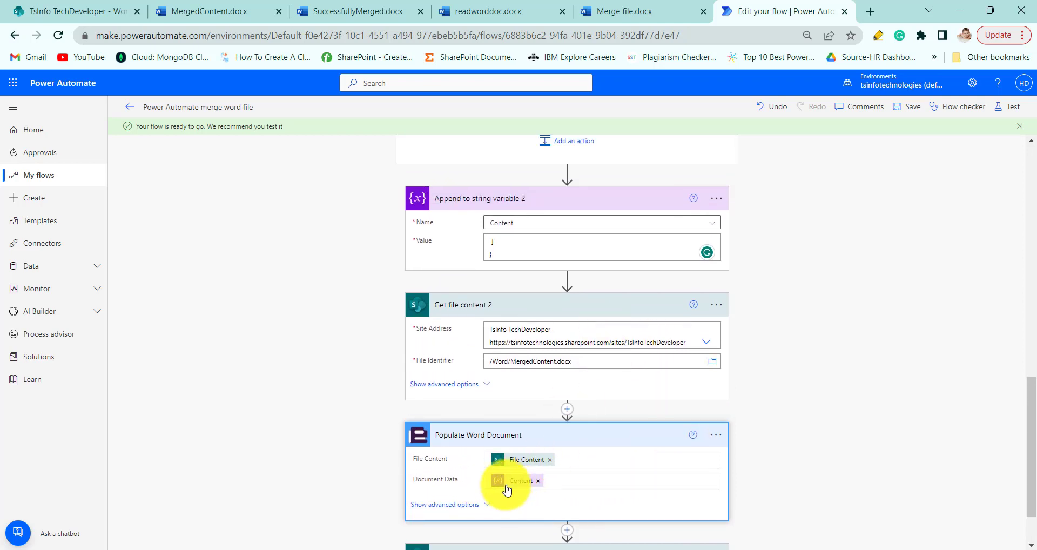
scroll(510, 284, up, 2)
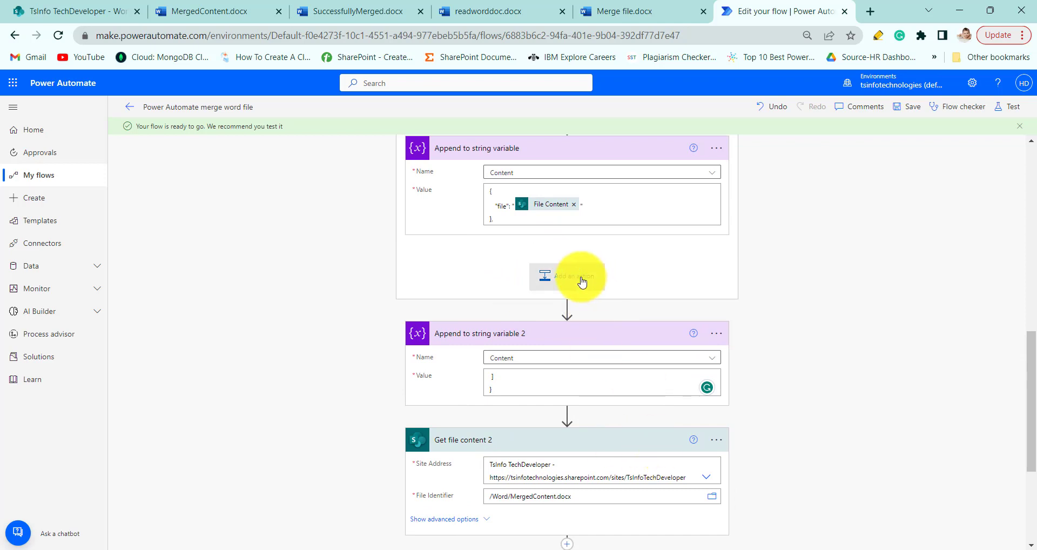
scroll(700, 411, down, 3)
click(498, 491)
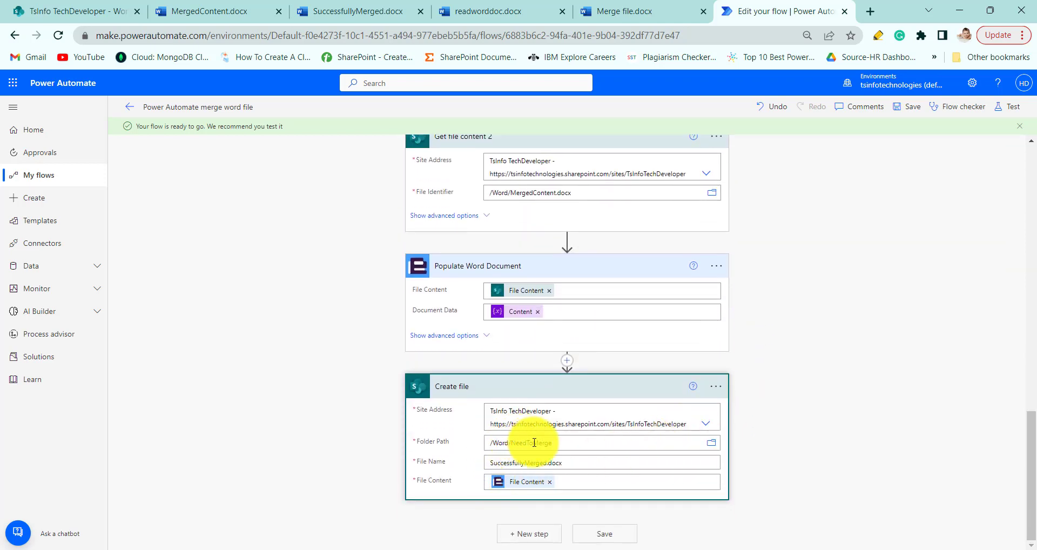
Check the NeedToMerge folder and confirm the Create file output name SuccessfullyMerged.docx.
click(77, 11)
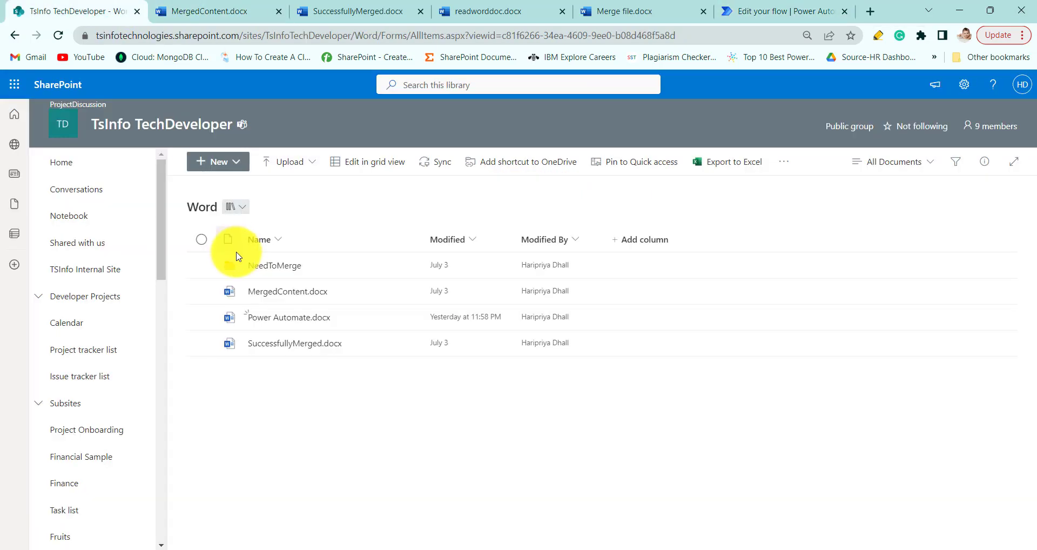
click(770, 11)
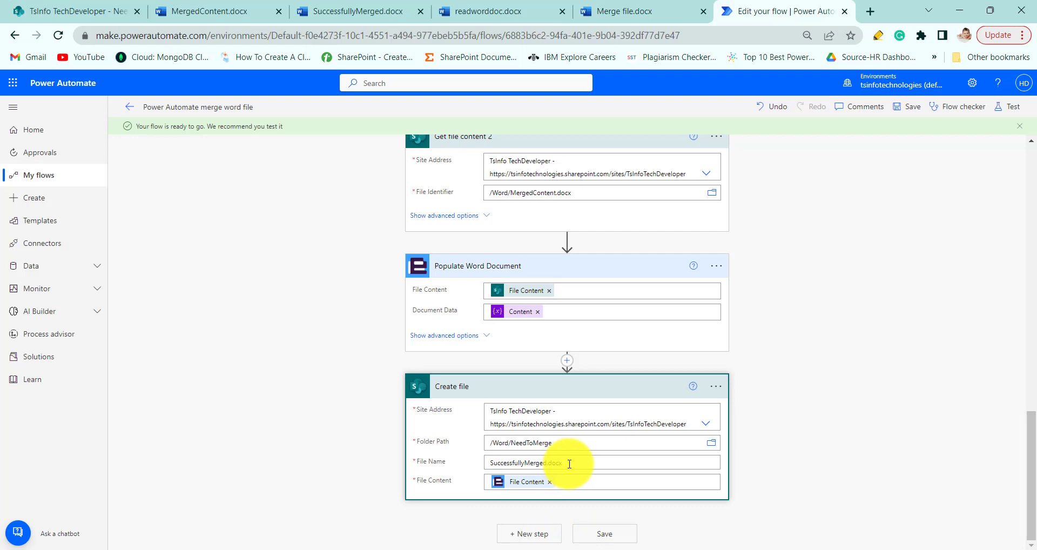
drag(569, 463, 486, 460)
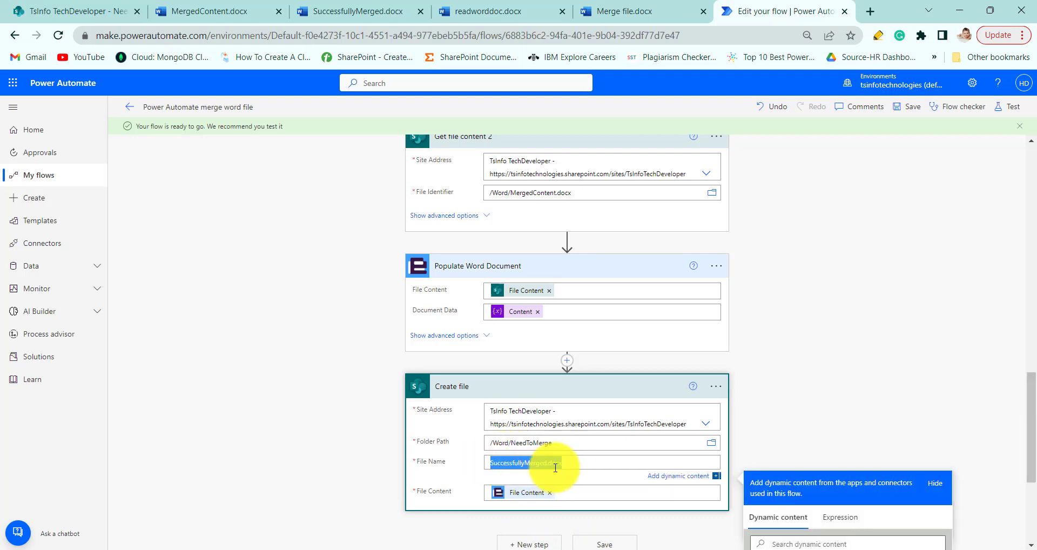
Save the flow and test-run it, viewing the run results.
click(913, 106)
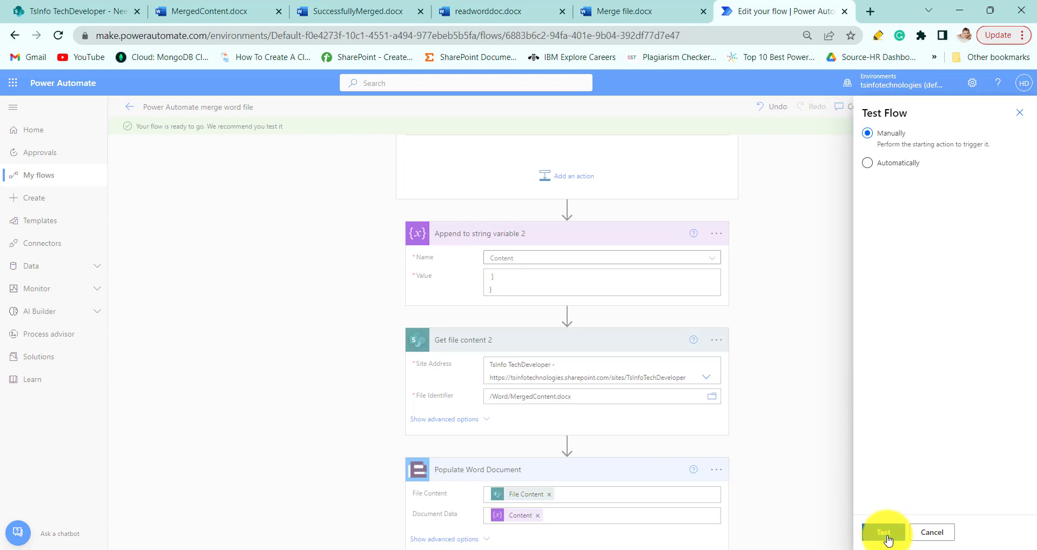
click(888, 535)
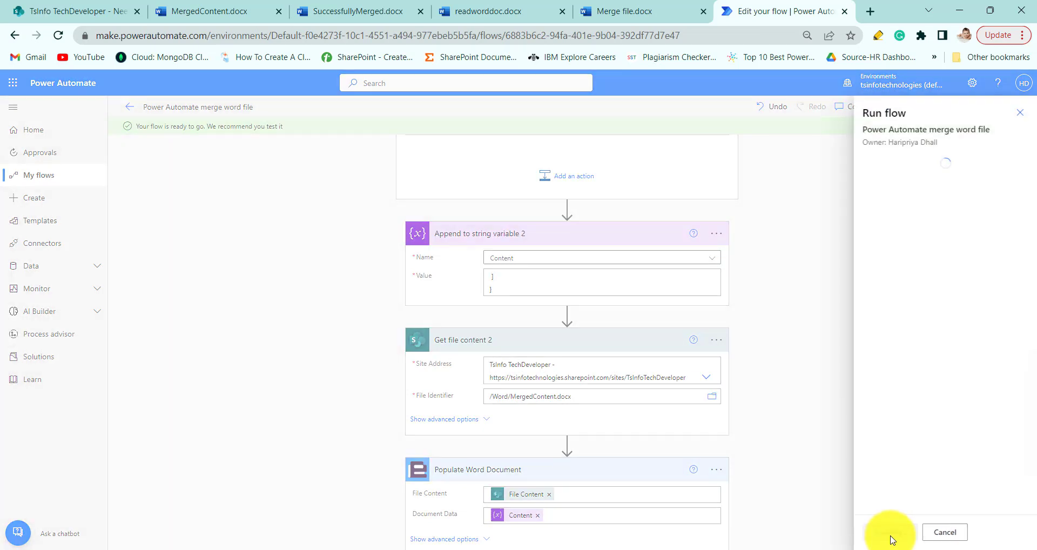
click(890, 537)
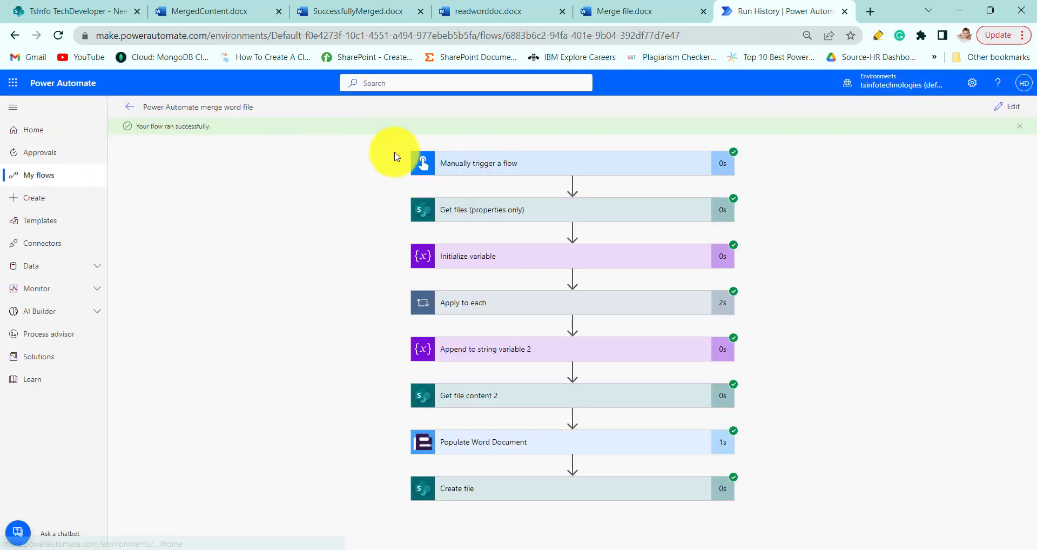
Open the newly created SuccessfullyMerged.docx from the NeedToMerge library in Word for the web.
click(81, 11)
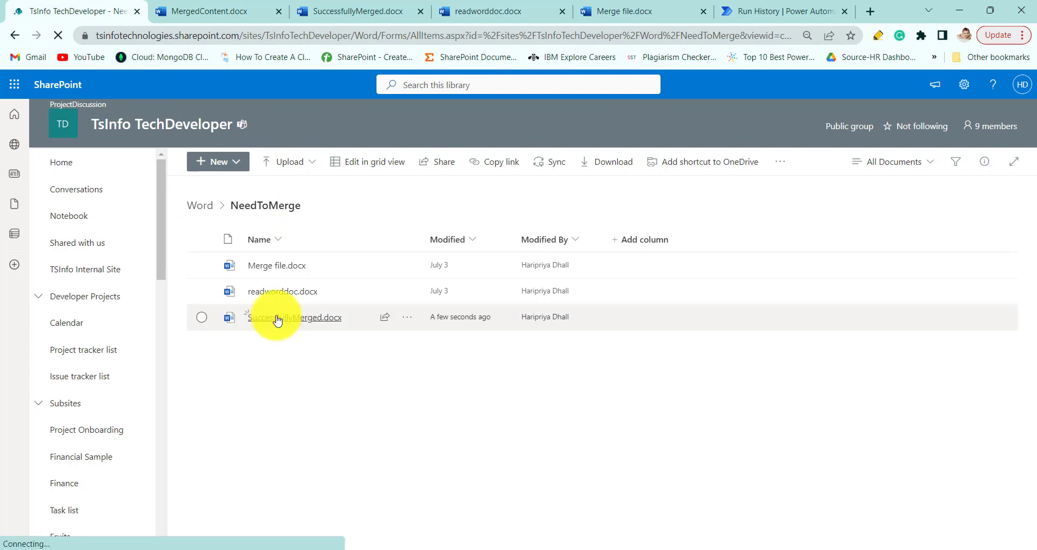
click(277, 316)
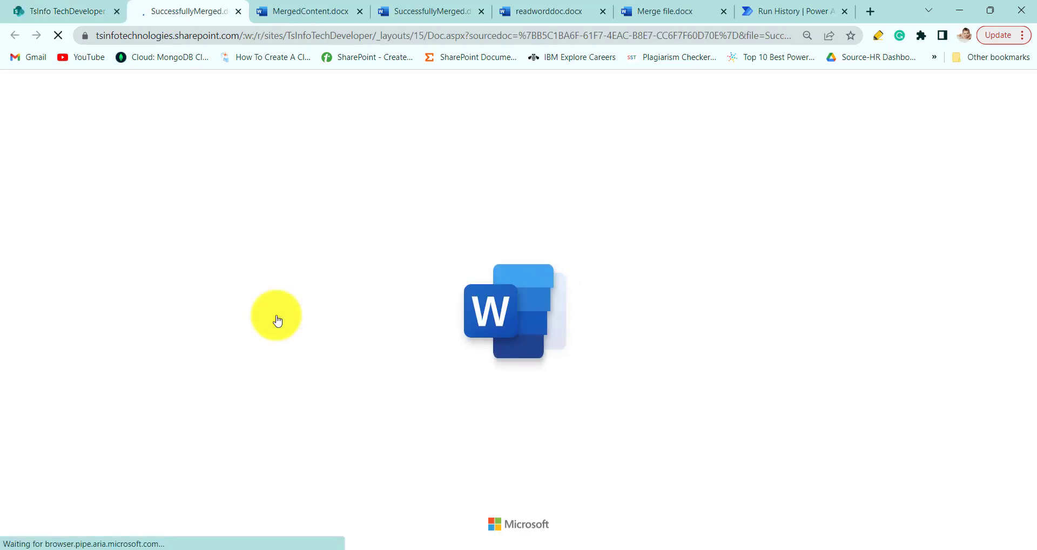